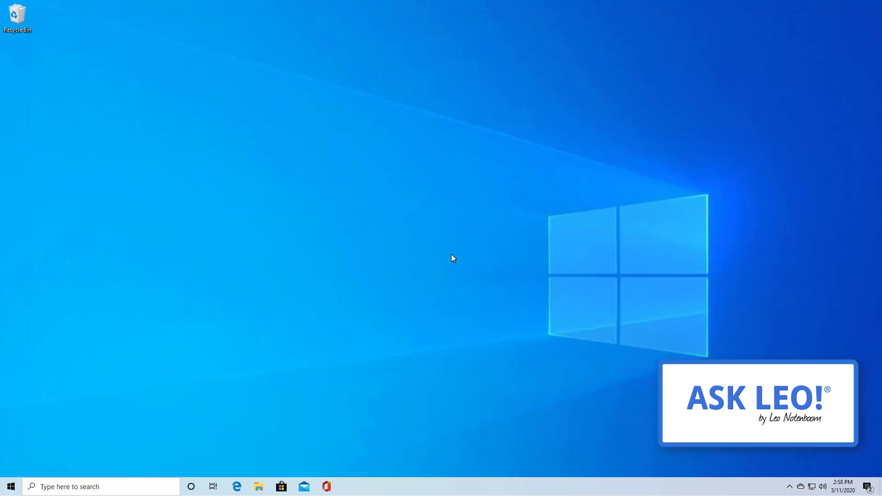
Launch Notepad from the Run box
key(super+r)
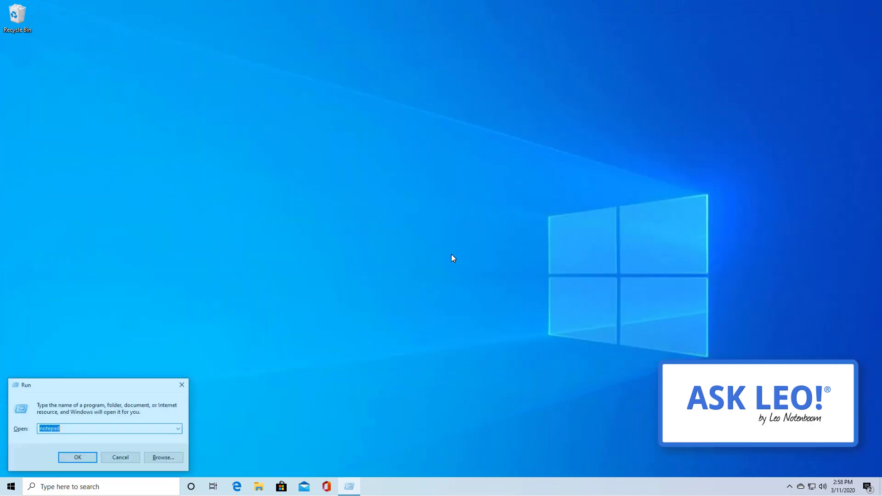
text(notepad)
key(Return)
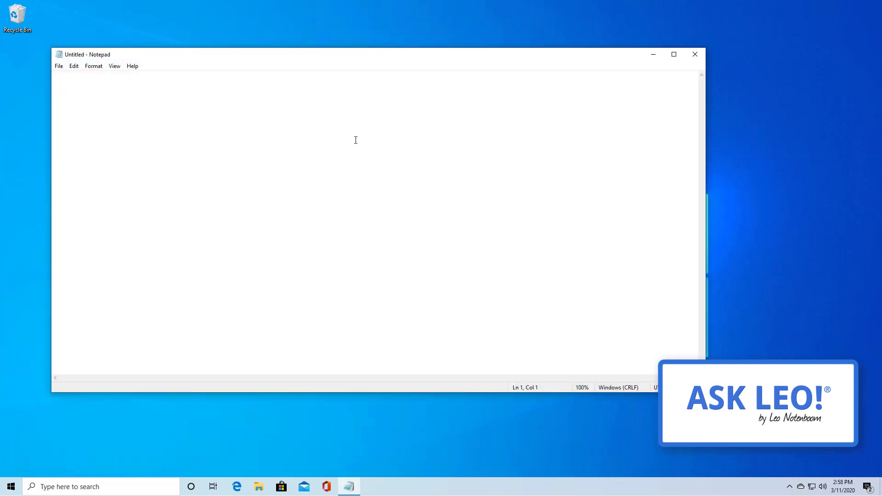
Paste the Bacon Ipsum paragraph and turn on Word Wrap so it spans four lines
key(ctrl+v)
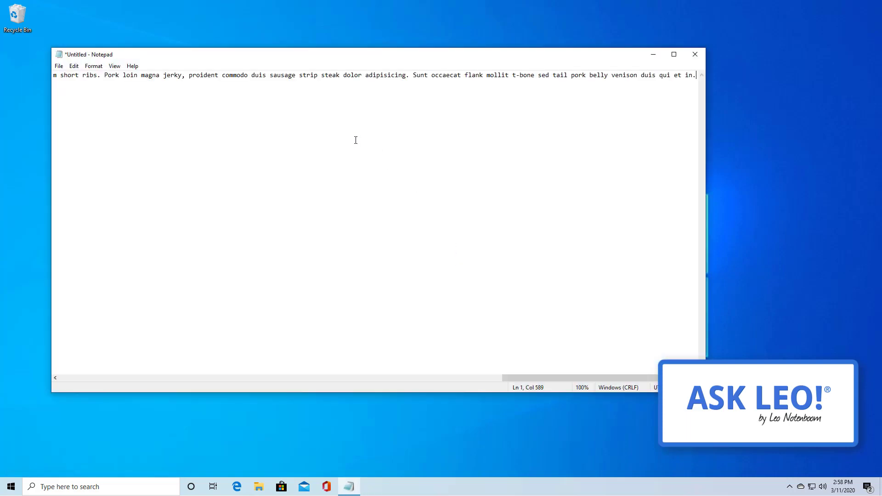
drag(530, 376, 44, 377)
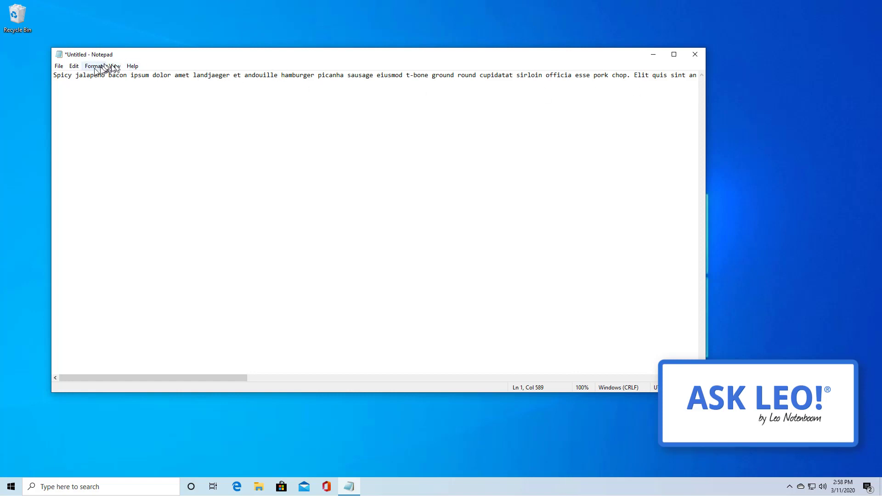
click(74, 68)
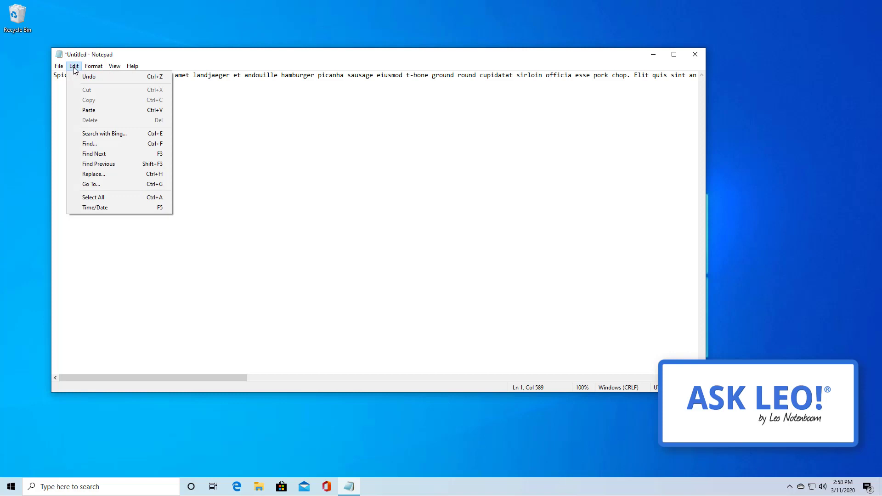
click(99, 76)
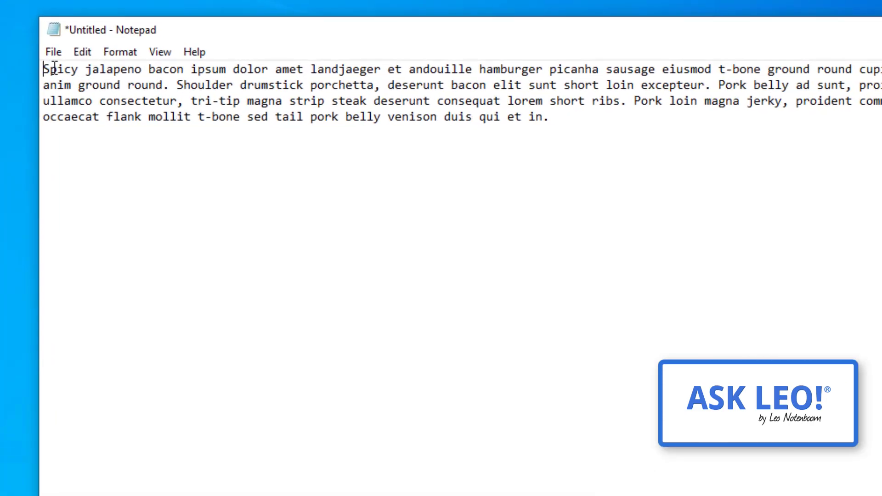
Select 'Spicy jalapeno bacon ipsum dolor' at the paragraph's start and copy it
drag(55, 75, 148, 72)
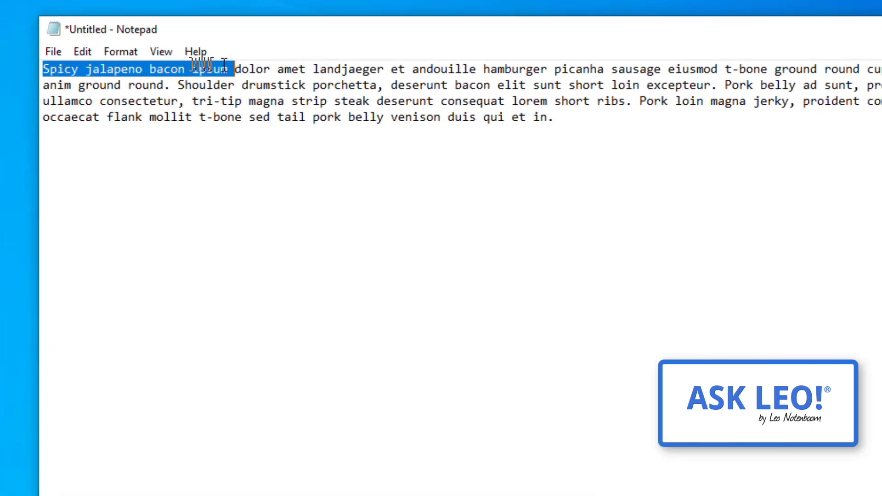
drag(224, 63, 254, 67)
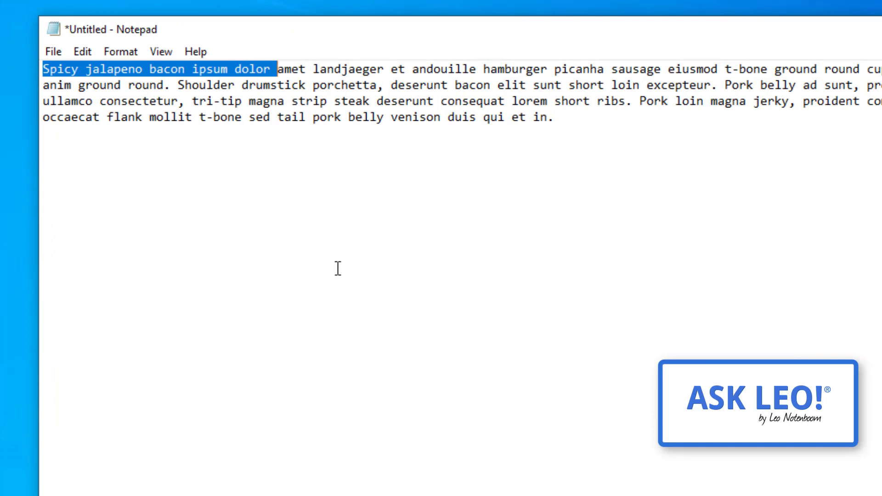
right_click(167, 67)
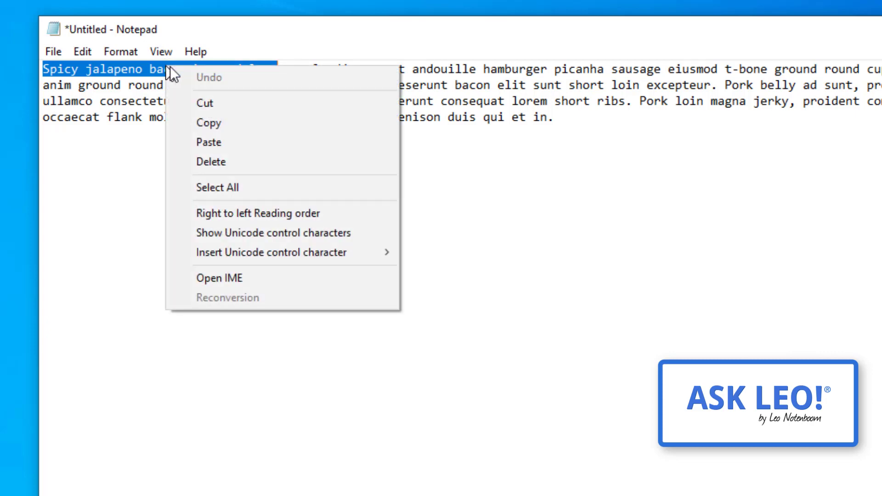
click(234, 123)
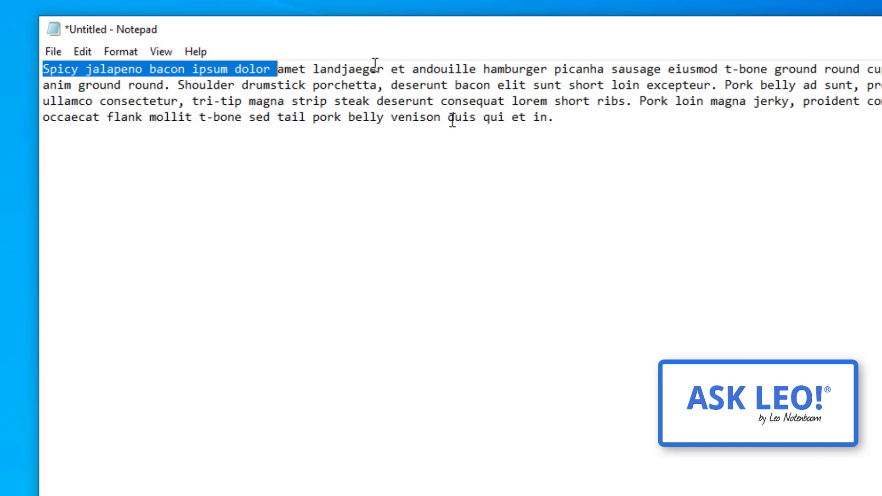
Paste 'Spicy jalapeno bacon ipsum dolor' on a new line below the paragraph, after a blank line
click(630, 186)
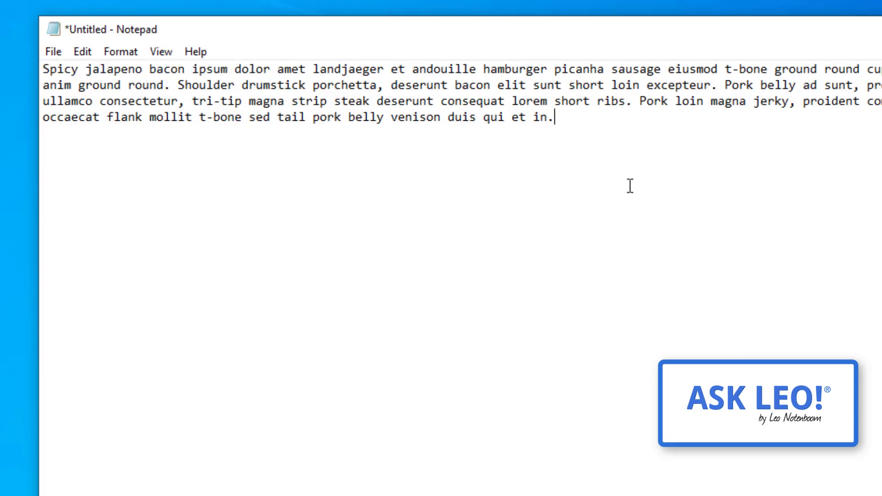
key(Return)
key(Return)
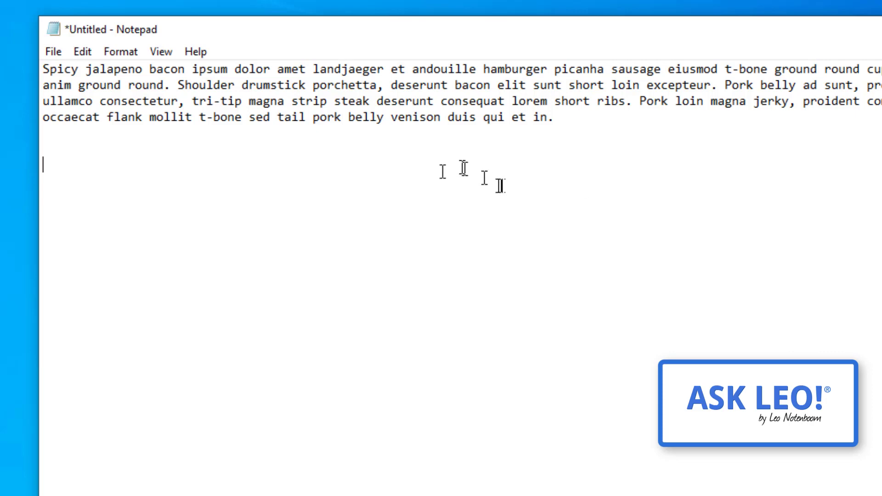
right_click(50, 163)
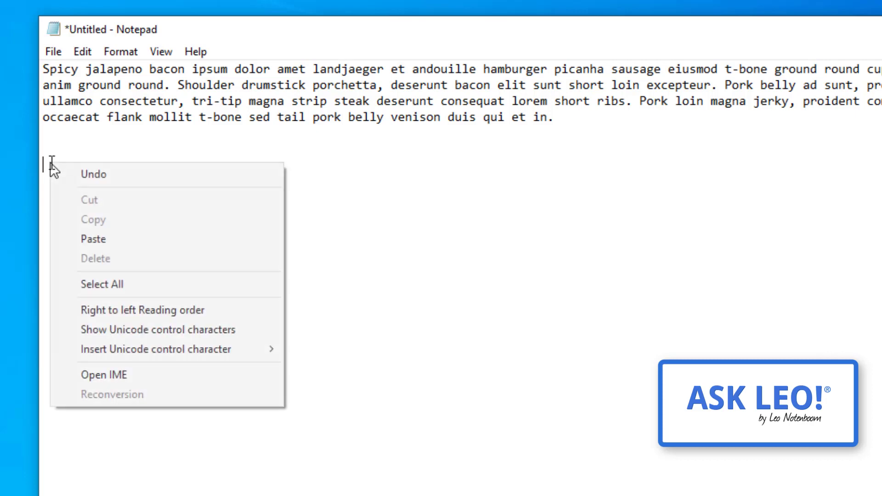
click(165, 238)
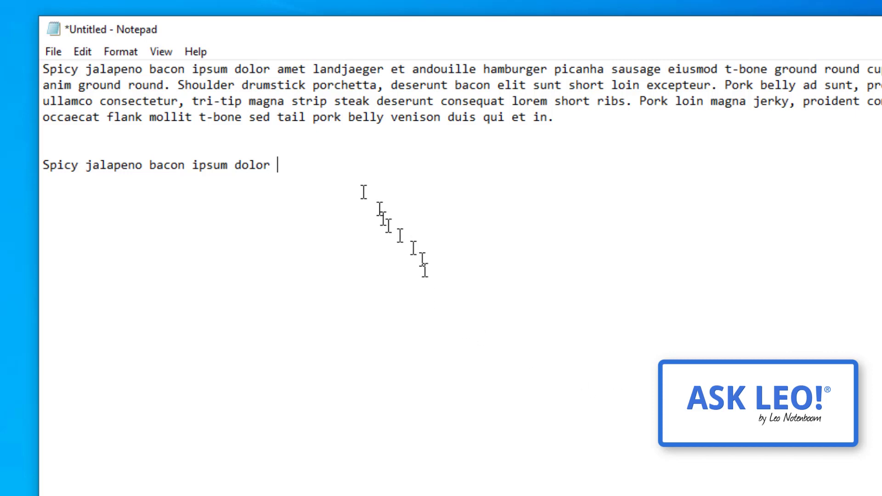
Paste the copied phrase repeatedly until it fills four wrapped rows below the paragraph
right_click(350, 169)
click(405, 243)
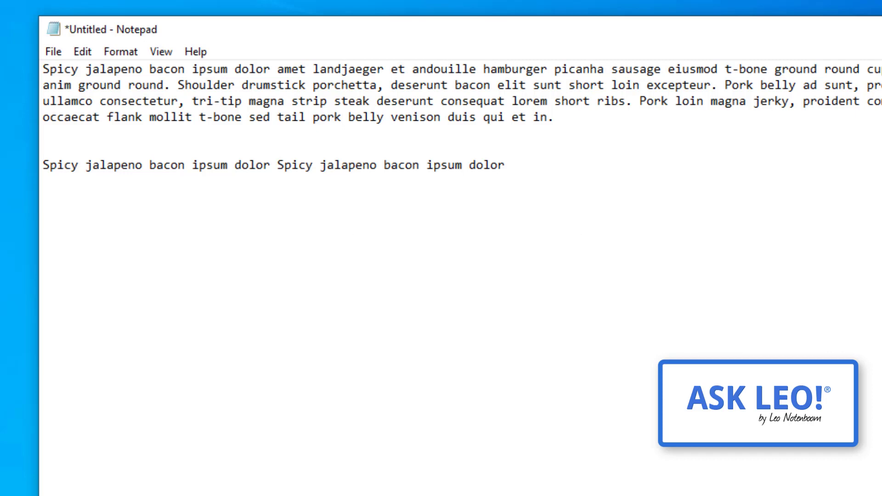
key(ctrl+v)
key(ctrl+v)
key(ctrl+v)
key(ctrl+v)
key(ctrl+v)
key(ctrl+v)
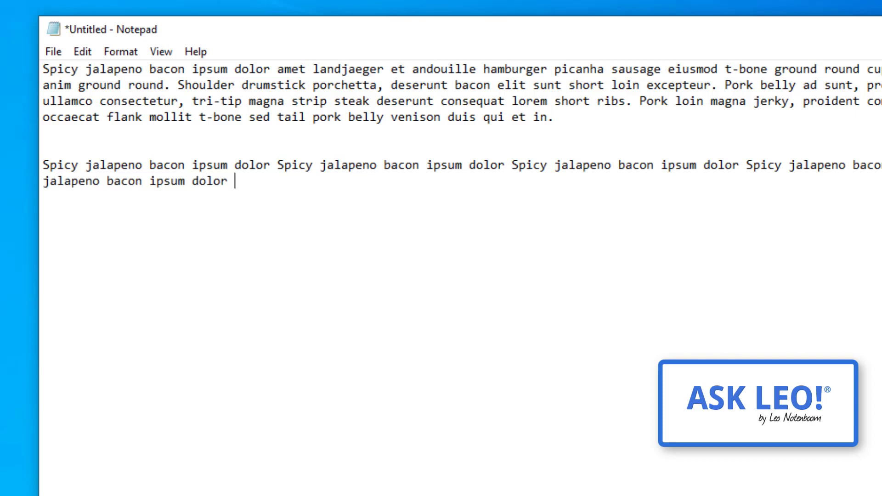
key(ctrl+v)
key(ctrl+v)
key(ctrl+v)
key(ctrl+v)
key(ctrl+v)
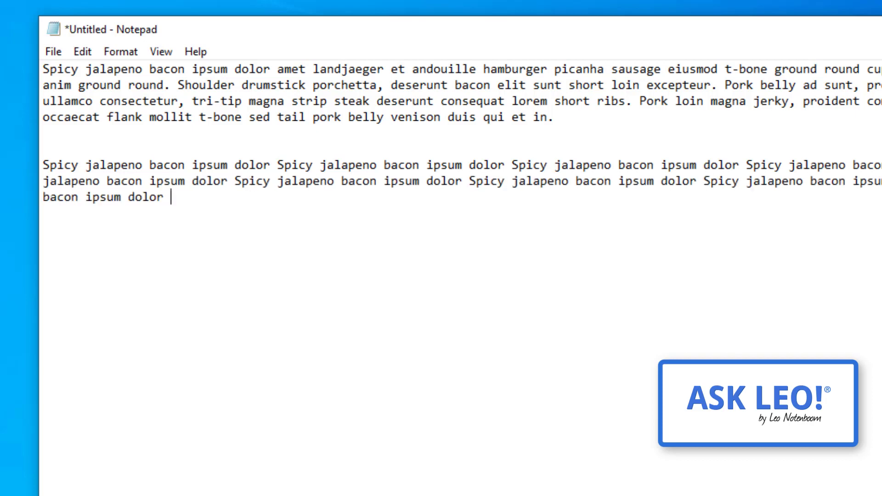
key(ctrl+v)
key(ctrl+v)
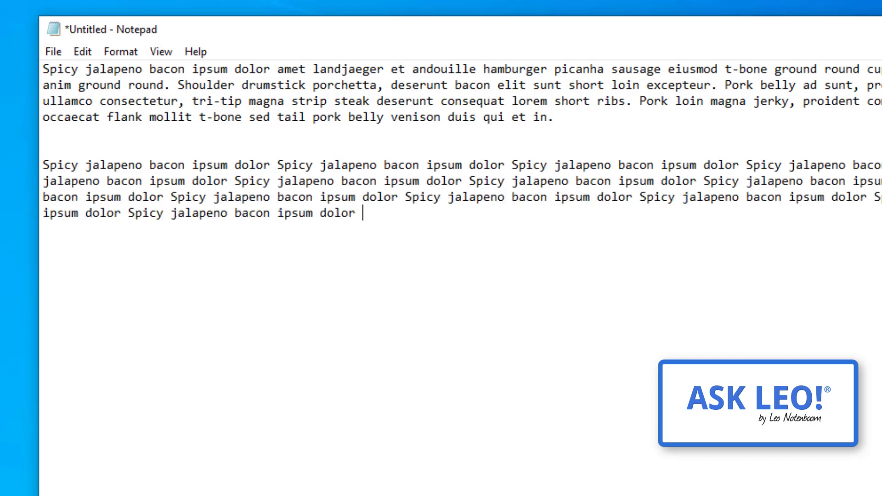
key(ctrl+v)
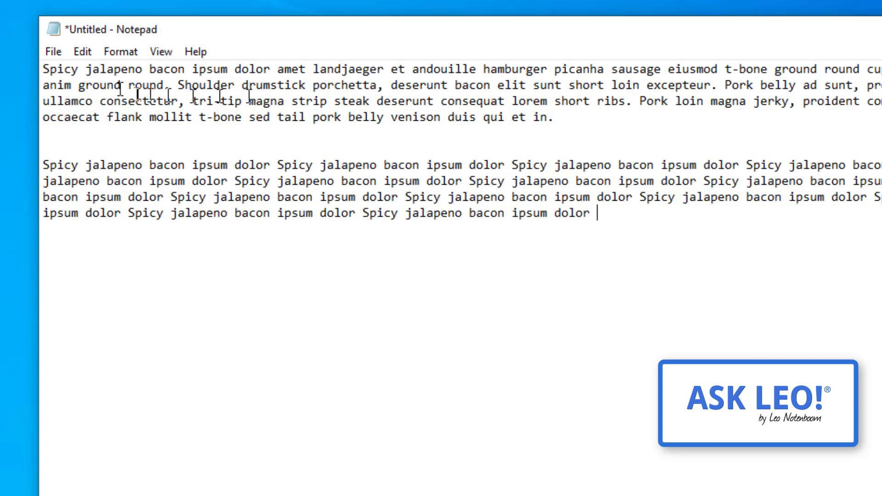
Cut 'jalapeno bacon ipsum dolor' from the first line so the paragraph begins 'Spicy amet landjaeger'
drag(105, 67, 276, 59)
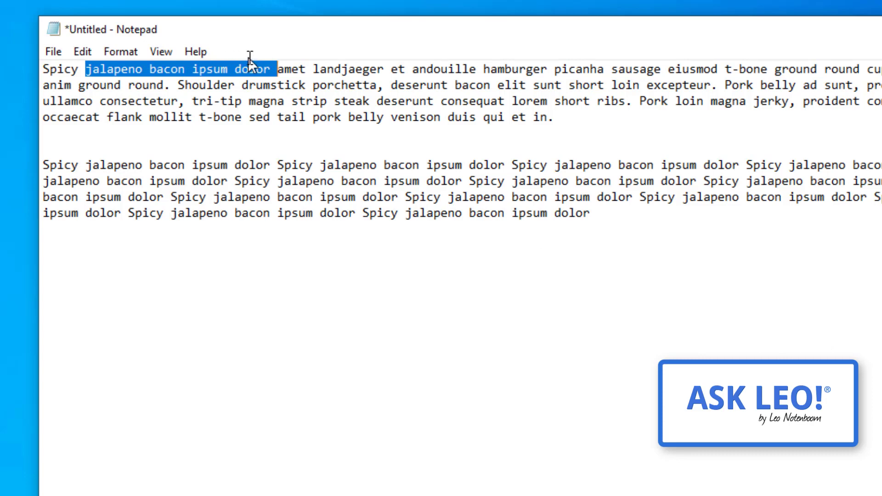
right_click(254, 60)
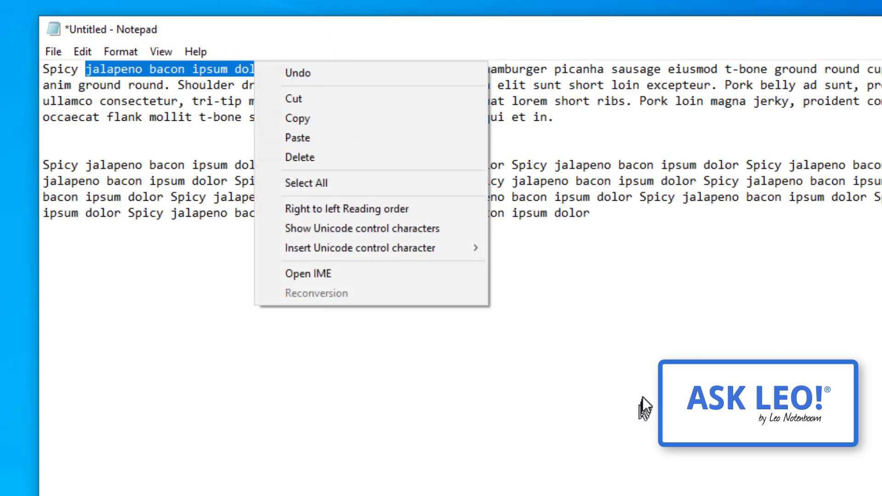
click(668, 26)
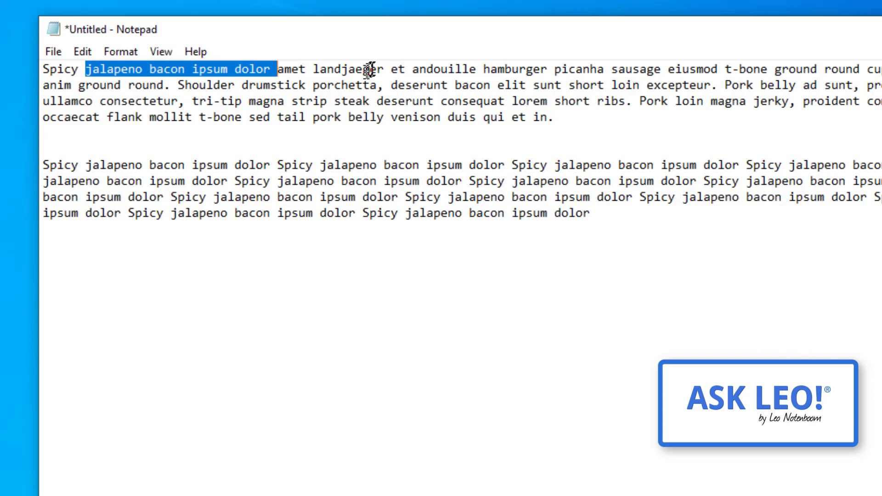
right_click(178, 67)
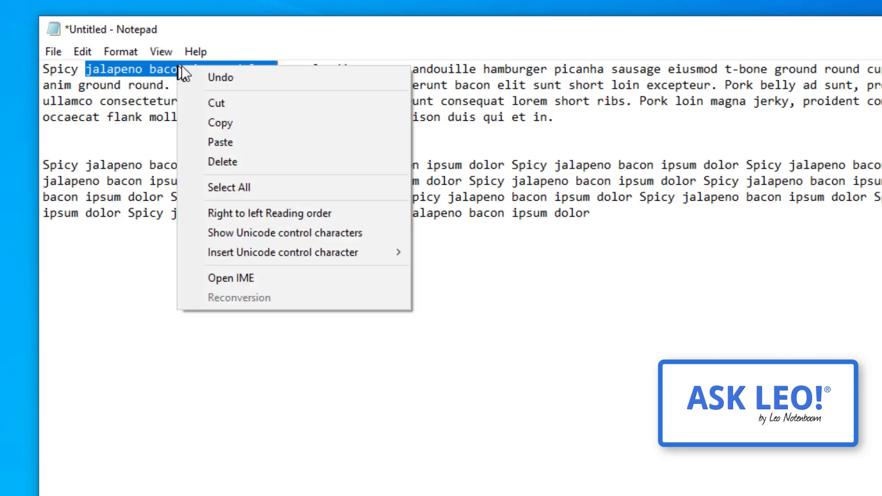
click(245, 103)
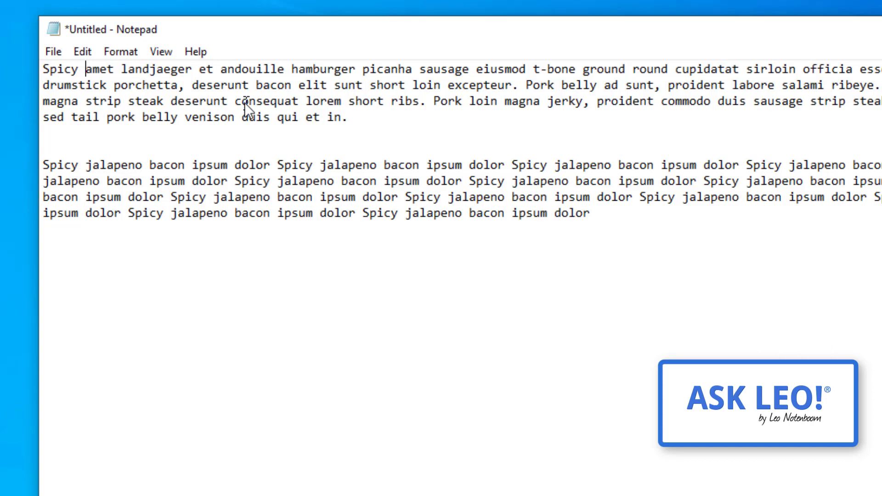
Paste 'jalapeno bacon ipsum dolor' four times on a new line after a blank line
click(649, 220)
key(Return)
key(Return)
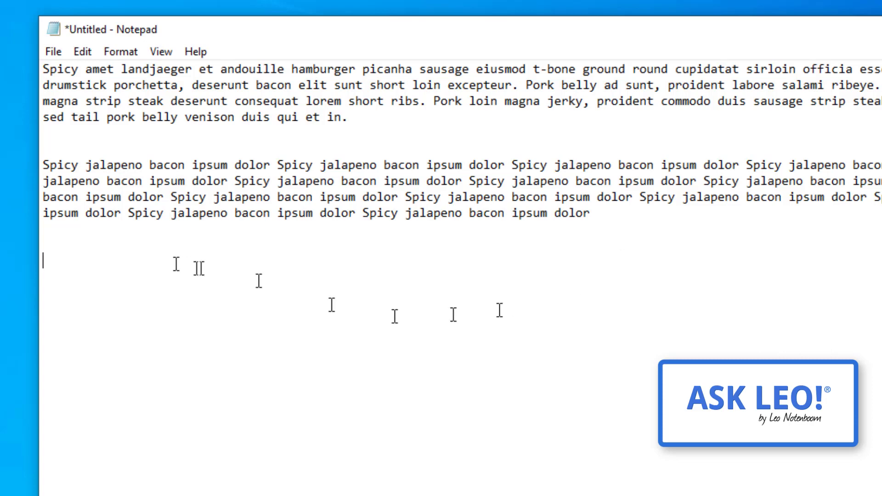
right_click(150, 258)
click(269, 339)
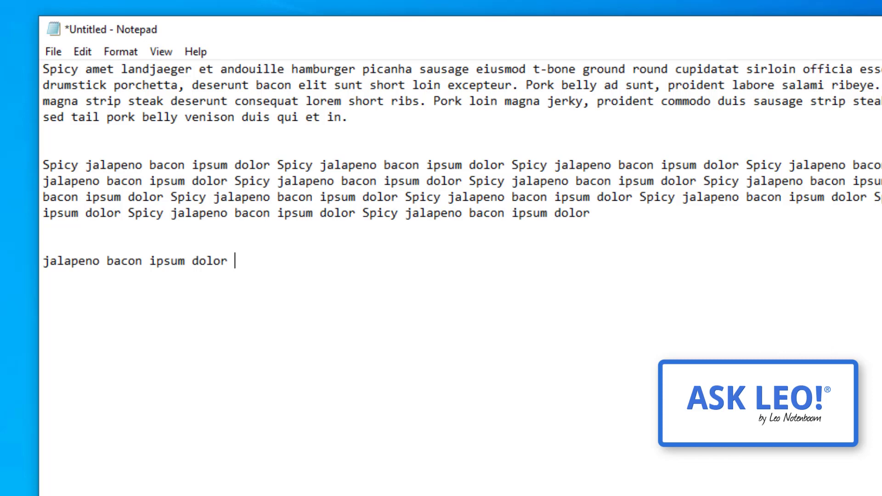
key(ctrl+v)
key(ctrl+v)
key(ctrl+v)
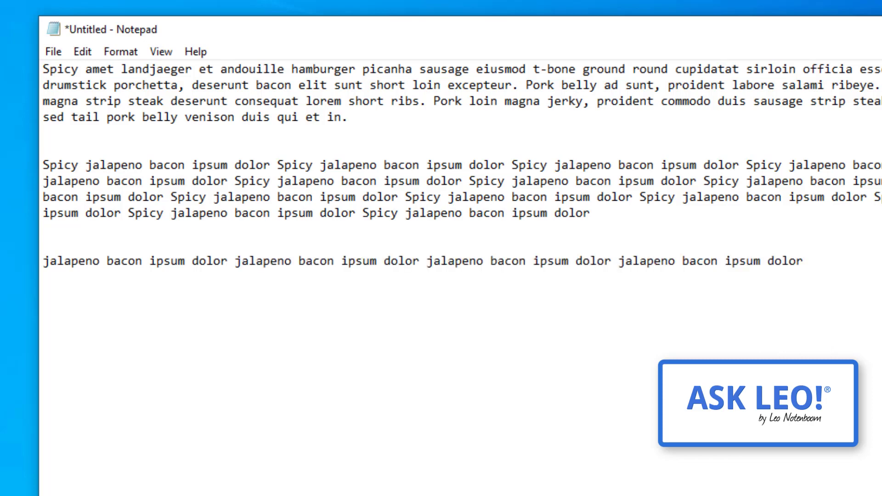